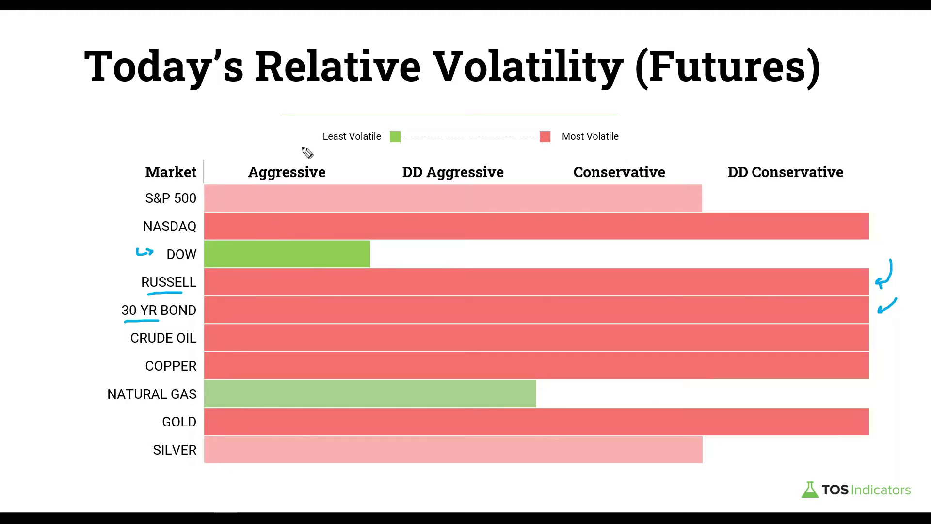
Circle the CRUDE OIL market label in the futures relative volatility table and finish the pointer marks
mouse_move(204, 343)
left_mouse_down()
mouse_move(198, 326)
mouse_move(124, 328)
mouse_move(154, 358)
mouse_move(208, 338)
left_mouse_up()
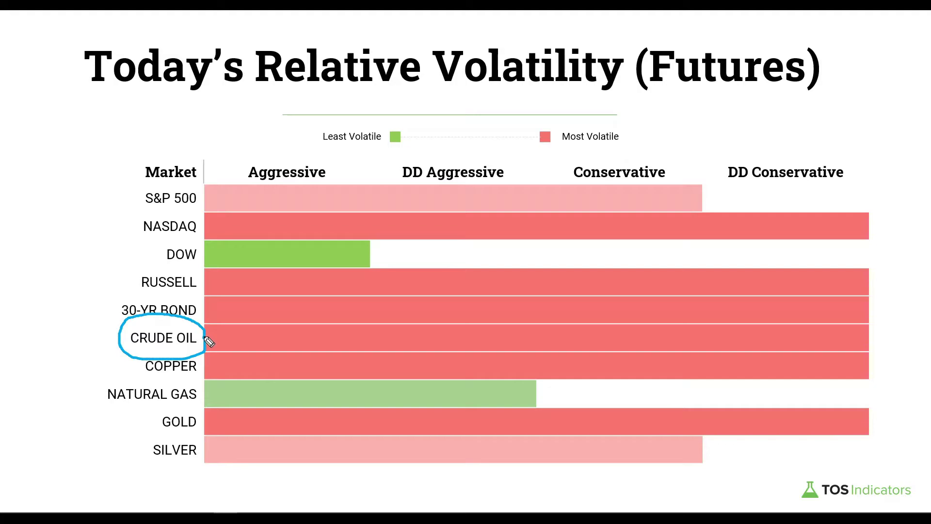
mouse_move(103, 279)
left_mouse_down()
mouse_move(115, 282)
mouse_move(134, 255)
left_mouse_up()
left_click_drag(134, 255, 140, 264)
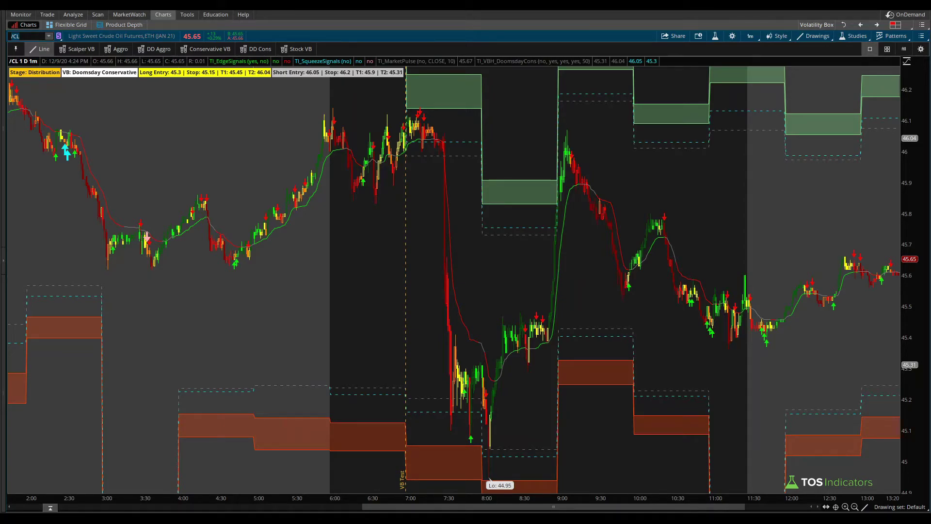
Underline the 10:30am Crude Oil Inventories time on Forex Factory, then circle the 7:36 AM alert time and point an arrow at the /CL DD Conservative alert
left_click_drag(4, 252, 274, 96)
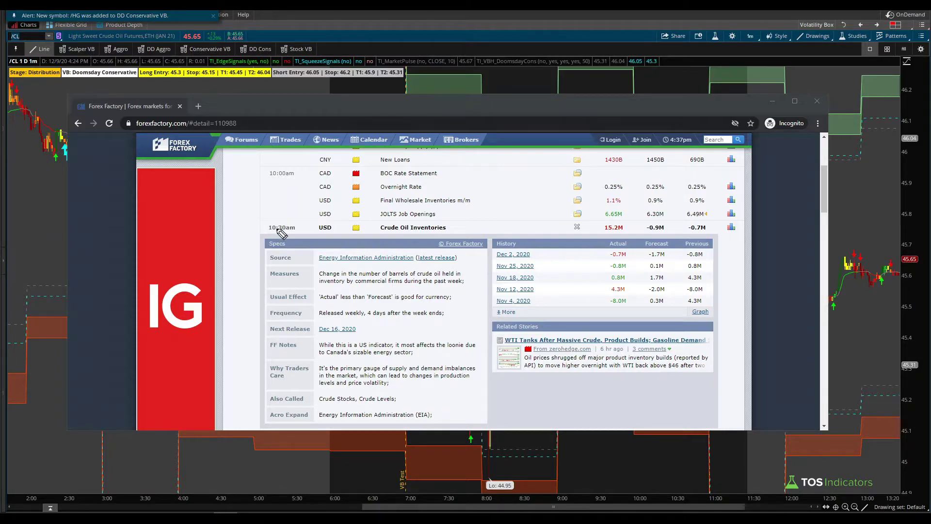
left_click_drag(266, 235, 301, 234)
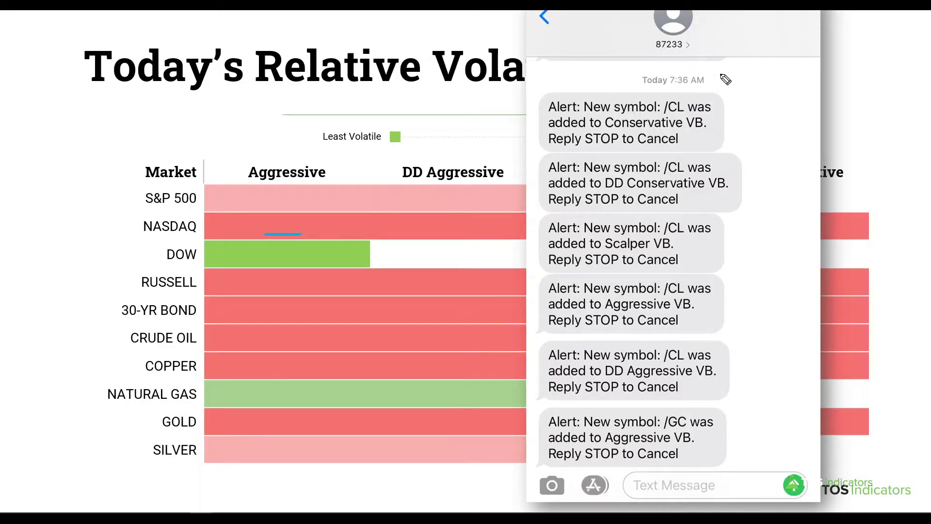
mouse_move(721, 74)
left_mouse_down()
mouse_move(664, 57)
mouse_move(703, 97)
mouse_move(721, 74)
left_mouse_up()
mouse_move(771, 142)
left_mouse_down()
mouse_move(765, 180)
mouse_move(743, 198)
left_mouse_up()
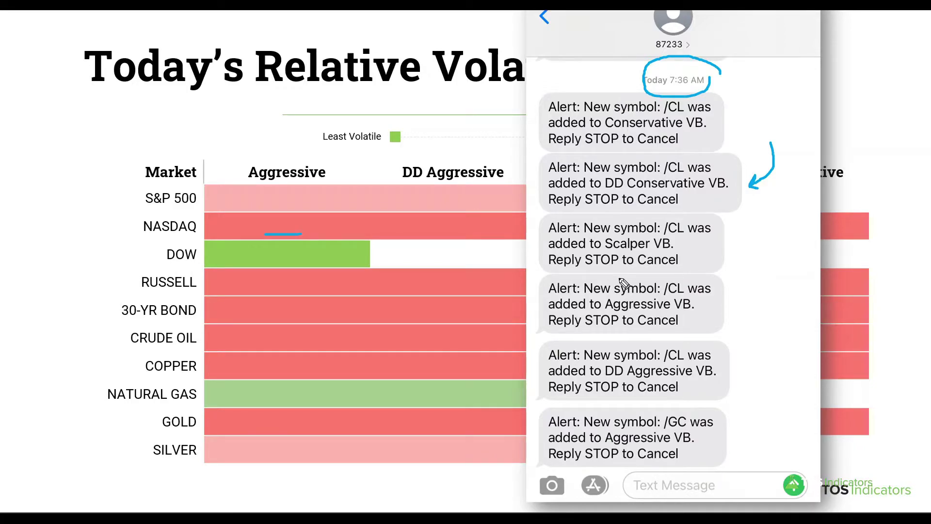
Switch to the thinkorswim /CL chart, clear the old marks, and annotate the sharp drop into the lower entry level after 7:30
key("alt+Tab")
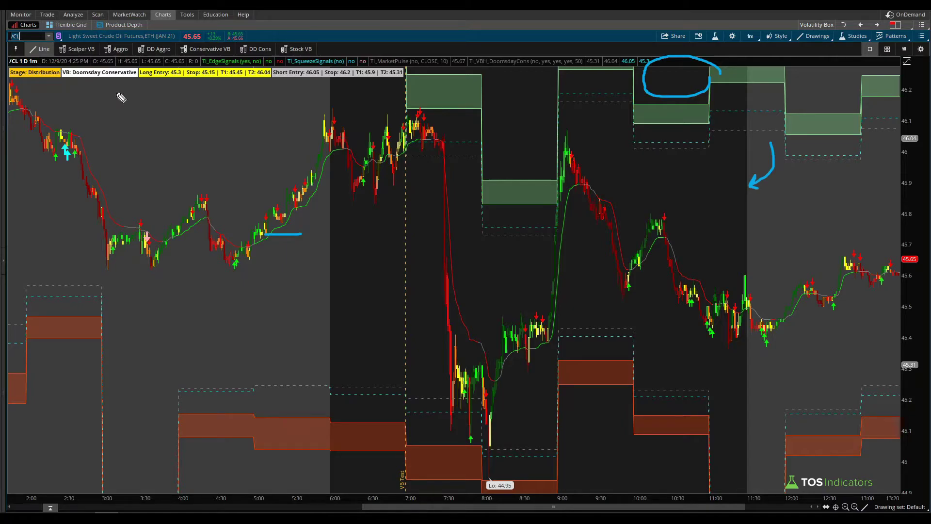
key("ctrl+shift+6")
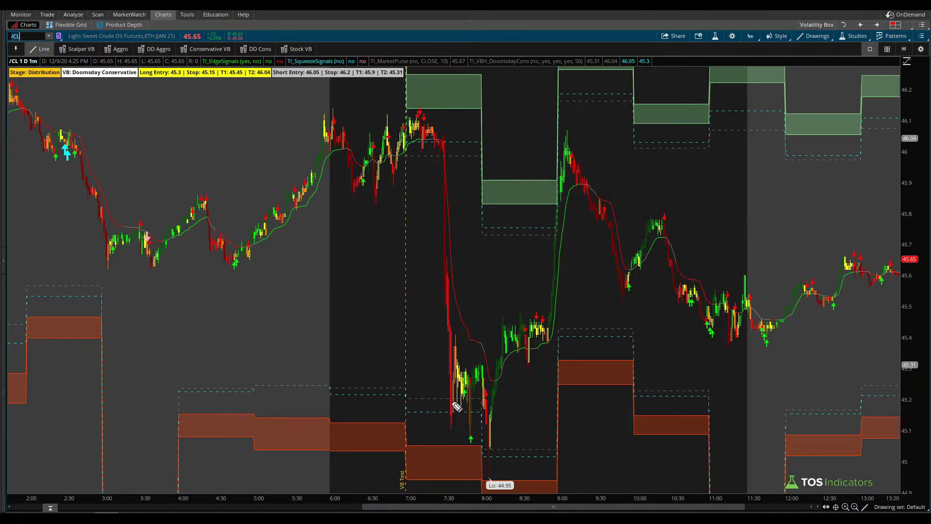
mouse_move(441, 362)
left_mouse_down()
mouse_move(456, 415)
mouse_move(458, 397)
mouse_move(475, 388)
mouse_move(482, 413)
left_mouse_up()
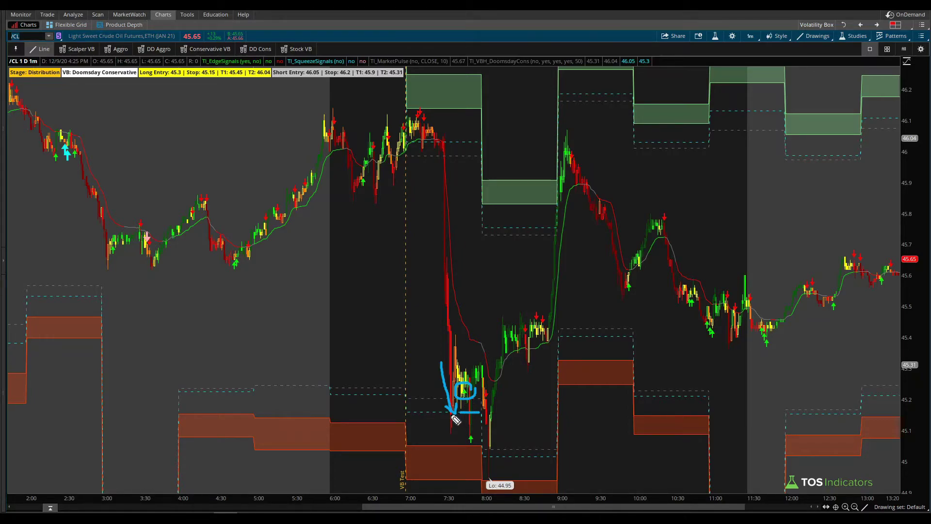
Clear the annotations and sketch fresh marks over the price action around the 7:30 low on the /CL chart
key("ctrl+shift+7")
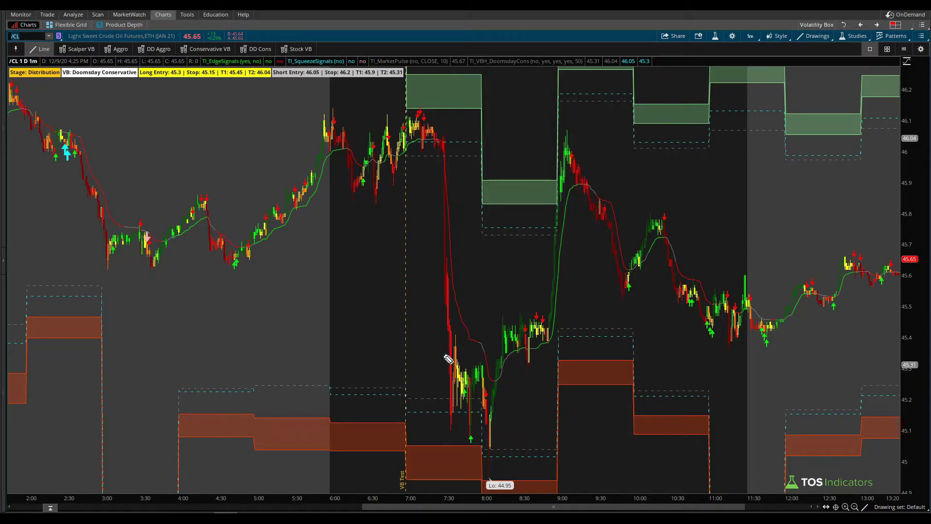
mouse_move(448, 396)
left_mouse_down()
mouse_move(458, 363)
mouse_move(461, 371)
left_mouse_up()
key("ctrl+shift+7")
key("ctrl+shift+2")
left_click(435, 412)
mouse_move(438, 465)
left_mouse_down()
mouse_move(442, 476)
mouse_move(457, 332)
left_mouse_up()
Draw downward arrows along the /CL decline toward 8:00, a line along the 7:00 red zone's lower edge, and marks at the bounce and drop's start
mouse_move(460, 401)
left_mouse_down()
mouse_move(472, 407)
mouse_move(459, 392)
mouse_move(469, 416)
left_mouse_up()
left_click_drag(399, 482, 509, 480)
left_click_drag(470, 424, 483, 461)
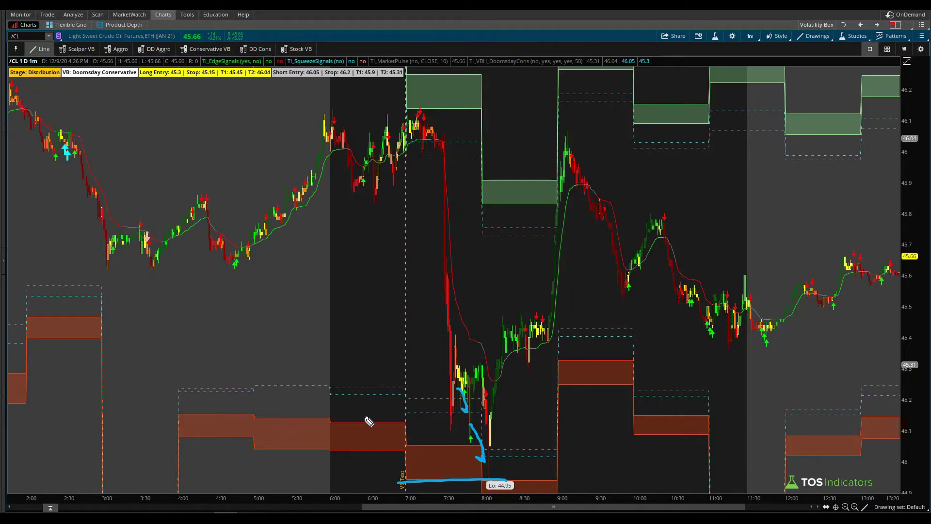
left_click_drag(453, 338, 462, 330)
mouse_move(445, 158)
left_mouse_down()
mouse_move(470, 155)
mouse_move(463, 161)
left_mouse_up()
Mark the gap between actual and forecast Crude Oil Inventories on Forex Factory, clear the marks, and point an arrow at the /CL DD Conservative alert
key("alt+Tab")
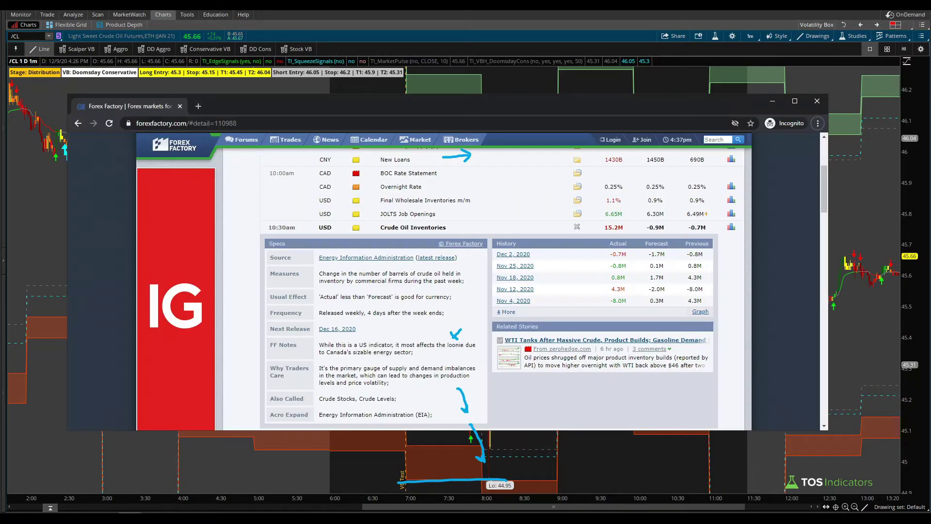
left_click_drag(629, 245, 644, 243)
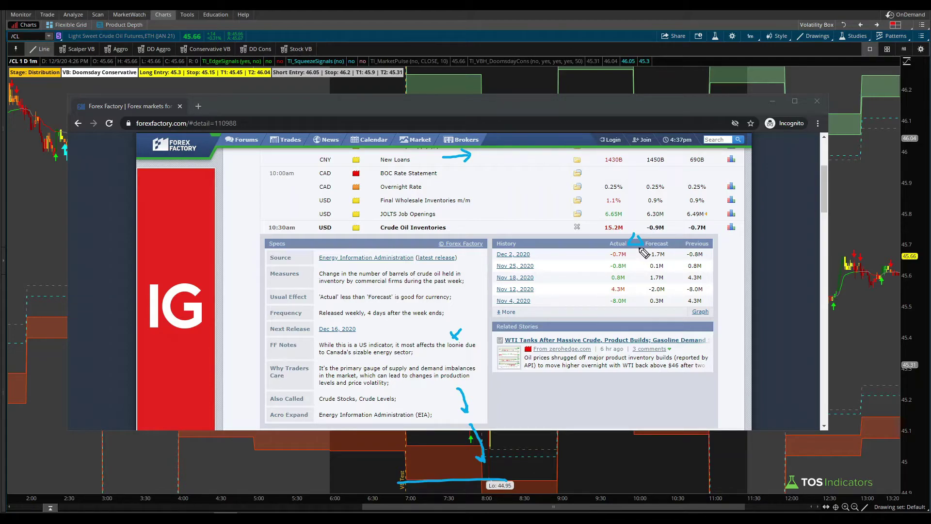
key("ctrl+shift+7")
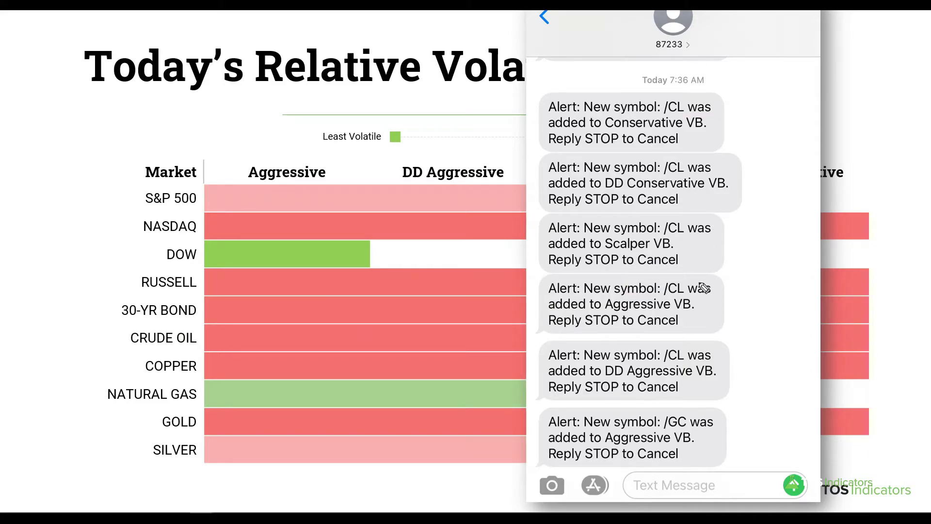
mouse_move(772, 130)
left_mouse_down()
mouse_move(779, 175)
mouse_move(758, 192)
mouse_move(761, 199)
left_mouse_up()
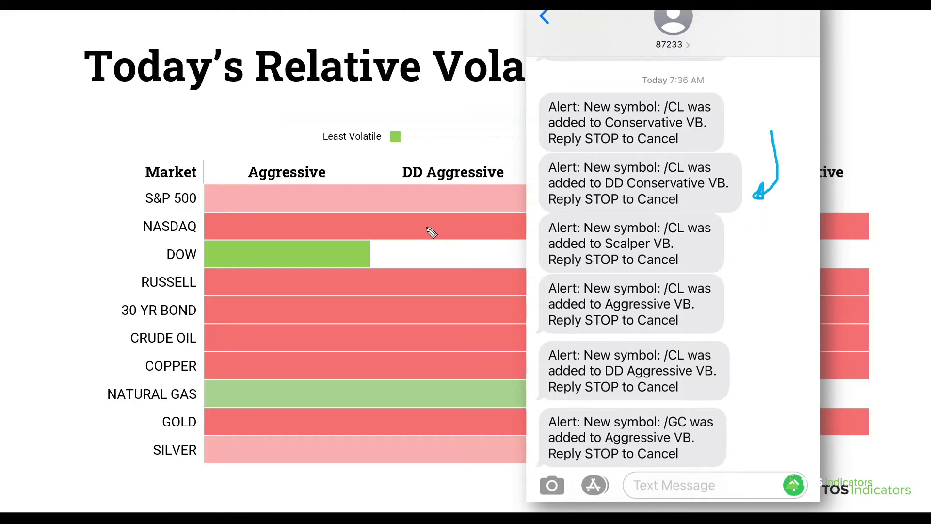
On the /CL chart, mark the Doomsday Conservative label, bracket the 7:00 zone from lower entry to stop, and clear the annotations
key("alt+Tab")
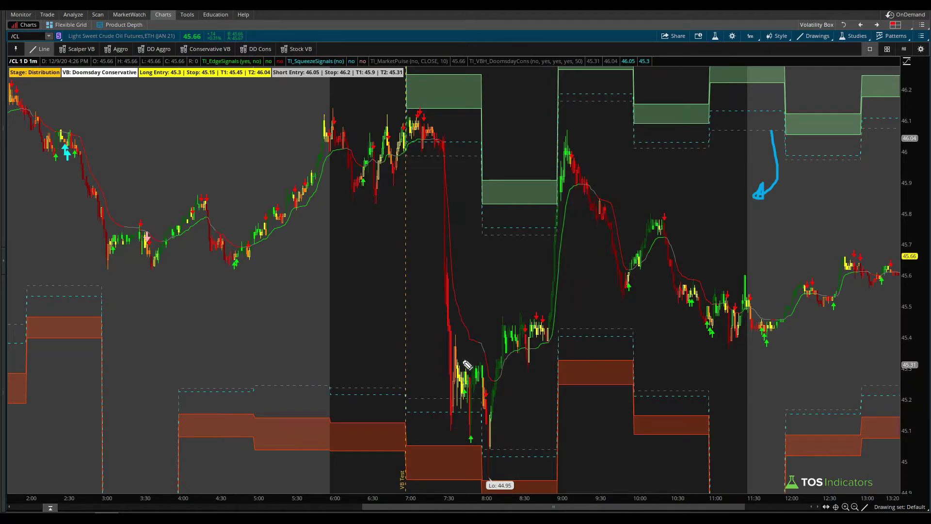
mouse_move(144, 73)
left_mouse_down()
mouse_move(66, 64)
mouse_move(122, 96)
mouse_move(141, 63)
left_mouse_up()
key("ctrl+shift+7")
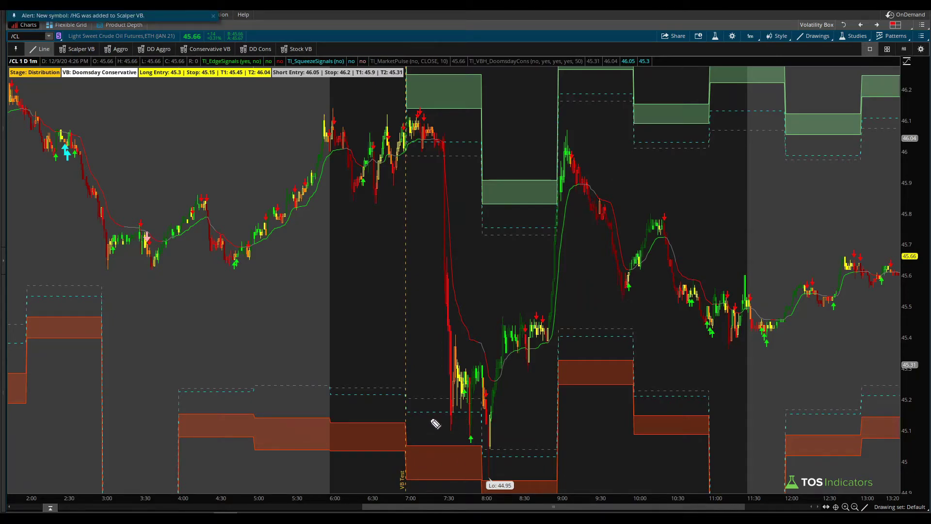
mouse_move(436, 413)
left_mouse_down()
mouse_move(430, 481)
mouse_move(422, 448)
left_mouse_up()
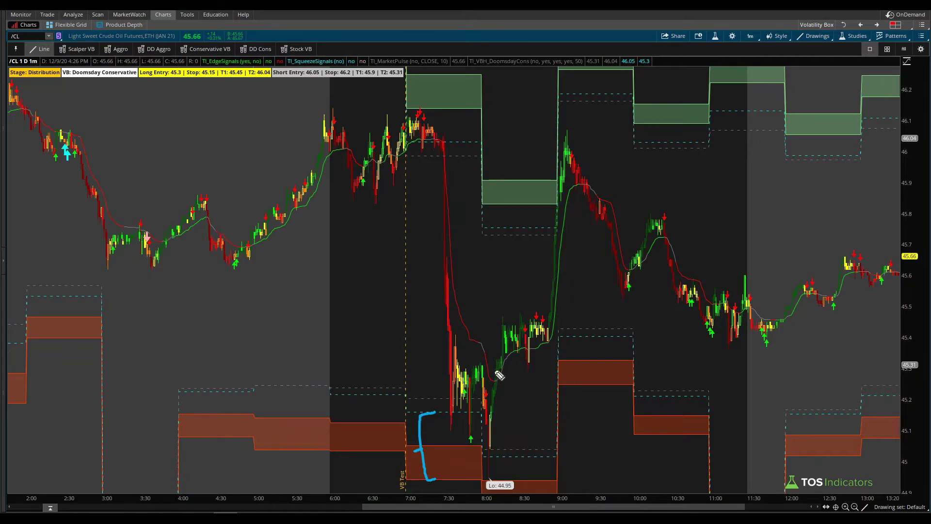
key("Escape")
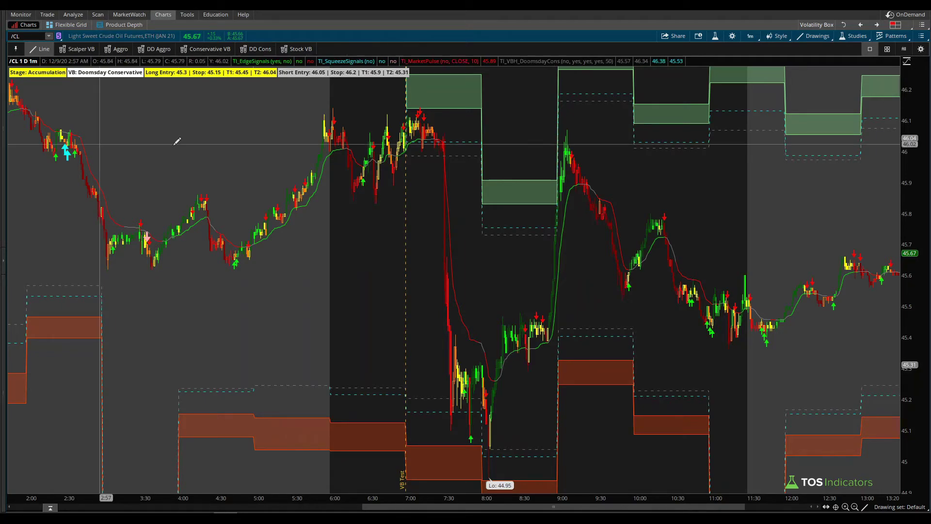
Load the /YM chart, circle its session low near 11:00, draw an arrow along the bounce, and clear the marks
type("/YM")
key("Return")
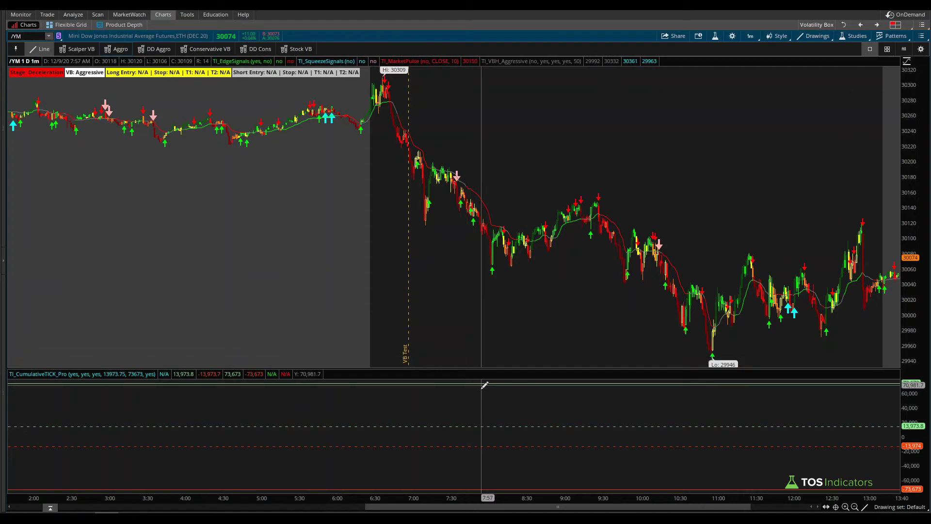
left_click(855, 506)
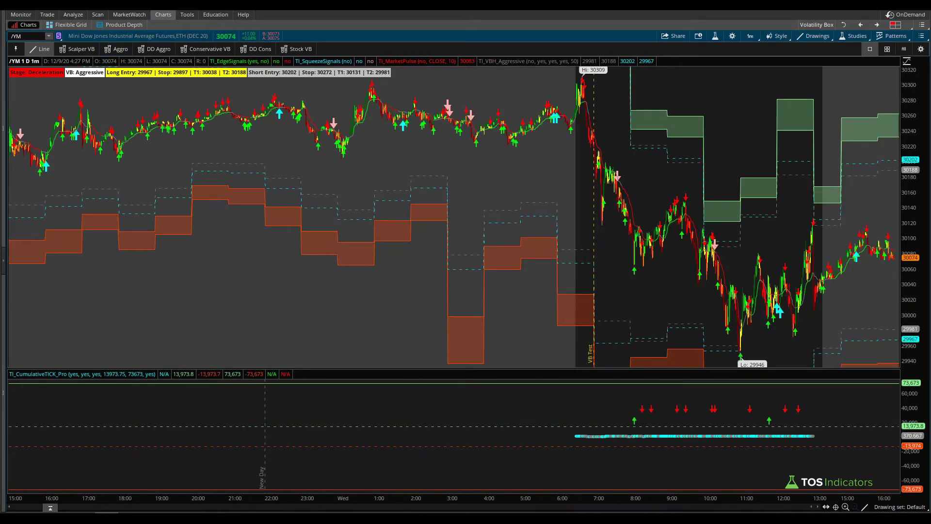
mouse_move(749, 344)
left_mouse_down()
mouse_move(728, 347)
mouse_move(756, 357)
mouse_move(802, 311)
mouse_move(800, 322)
left_mouse_up()
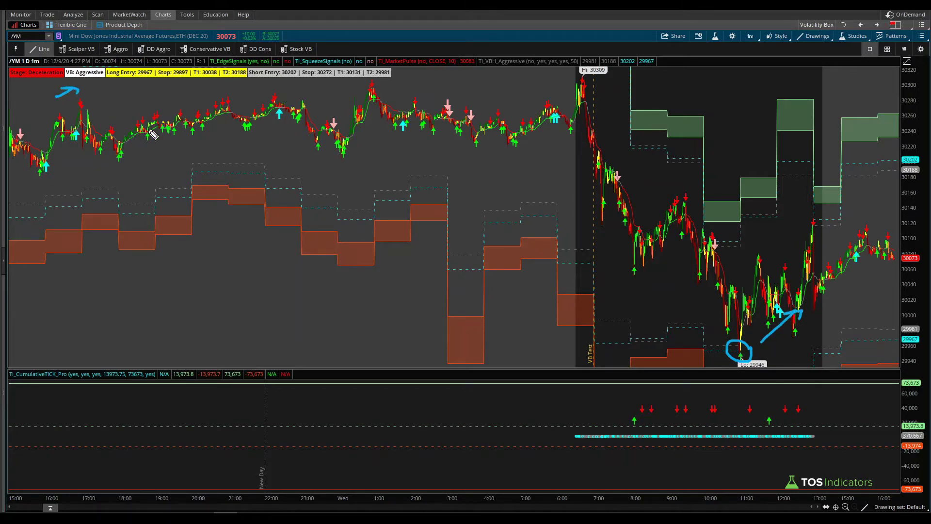
key("Escape")
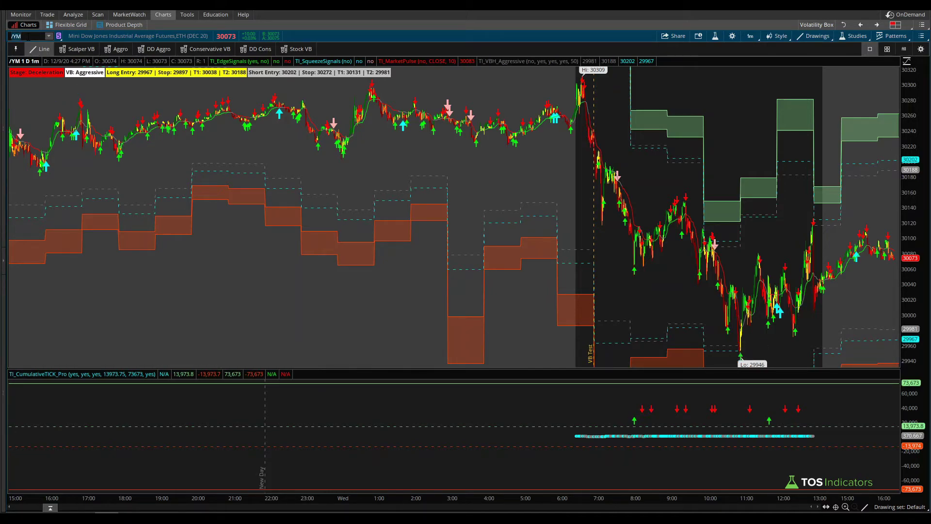
Load the /NQ chart, mark the selloff around 10:00, and clear the annotation
left_click(26, 35)
type("/NQ")
key("Return")
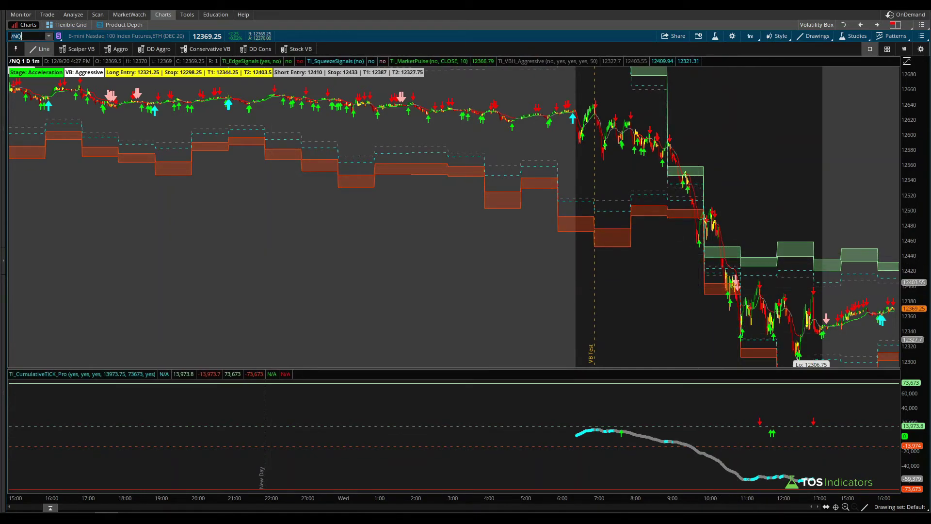
mouse_move(722, 221)
left_mouse_down()
mouse_move(688, 211)
mouse_move(722, 253)
mouse_move(729, 222)
left_mouse_up()
key("Escape")
Load the /RTY chart, box the selloff between about 10:00 and 11:00, and remove the box
type("/RTY")
key("Return")
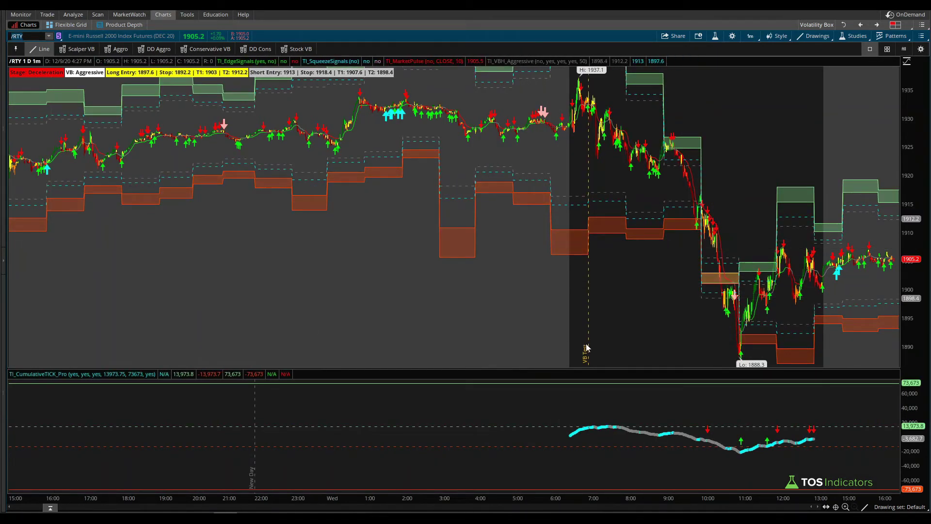
left_click_drag(689, 218, 744, 356)
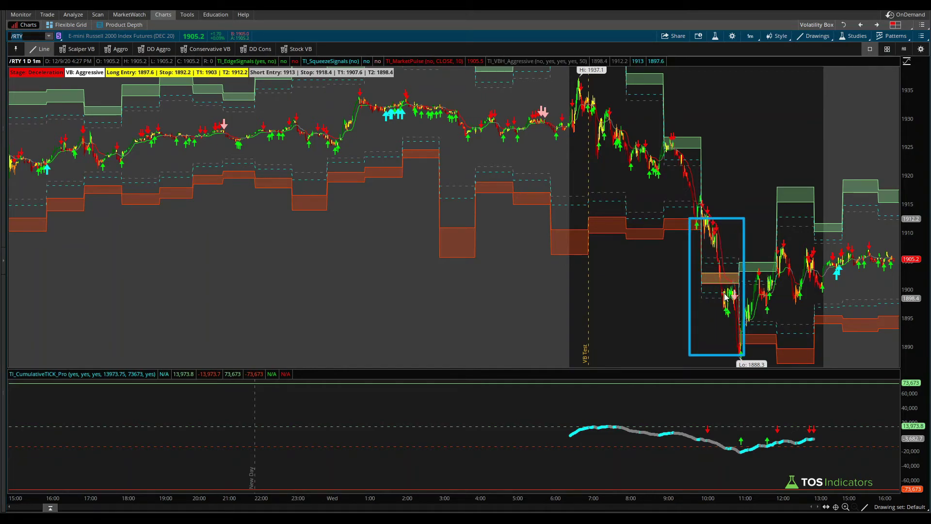
key("Delete")
Apply the DD Cons study set to the chart and load /NQ to show its 10:00 to 11:00 selloff
left_click(256, 49)
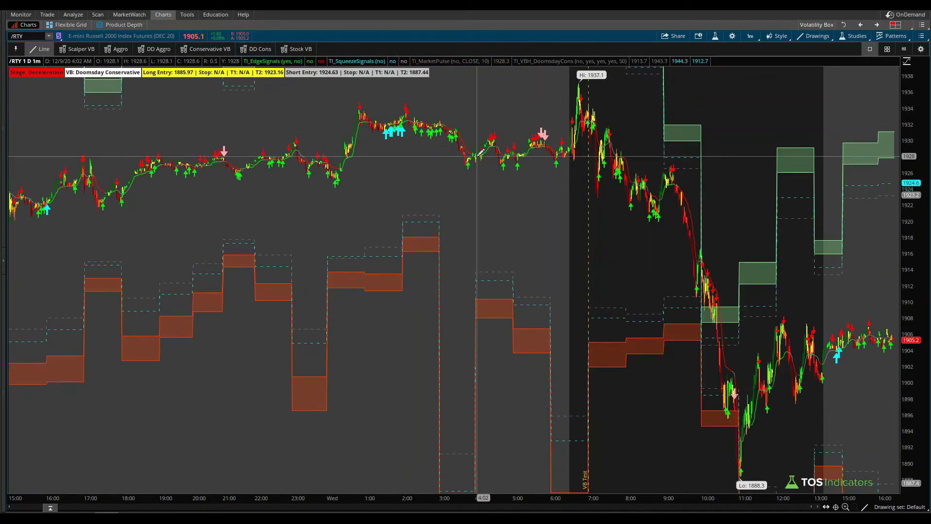
scroll(814, 436, "up", 5)
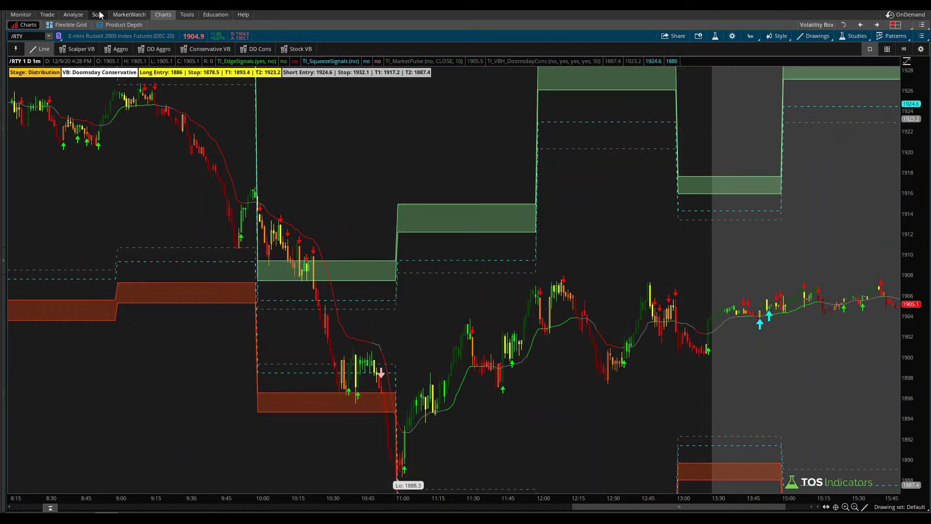
type("NQ")
key("Return")
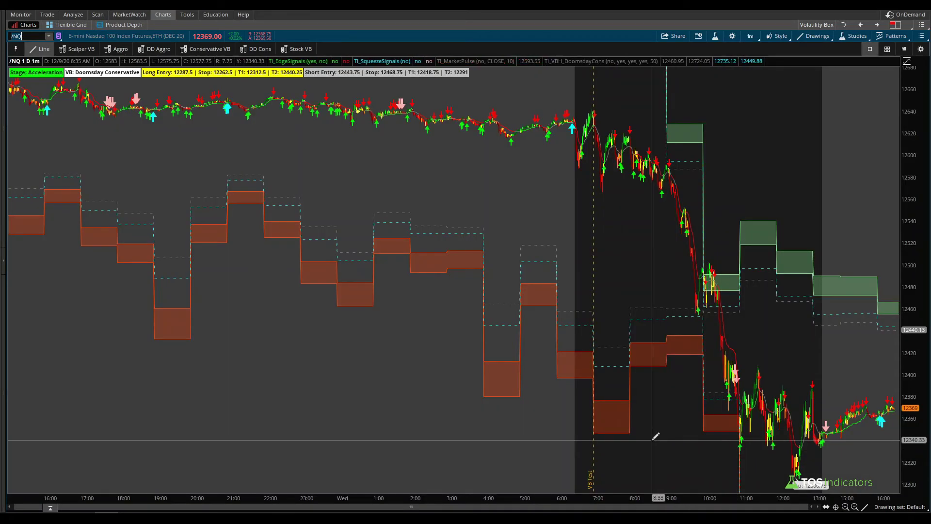
left_click_drag(651, 439, 802, 444)
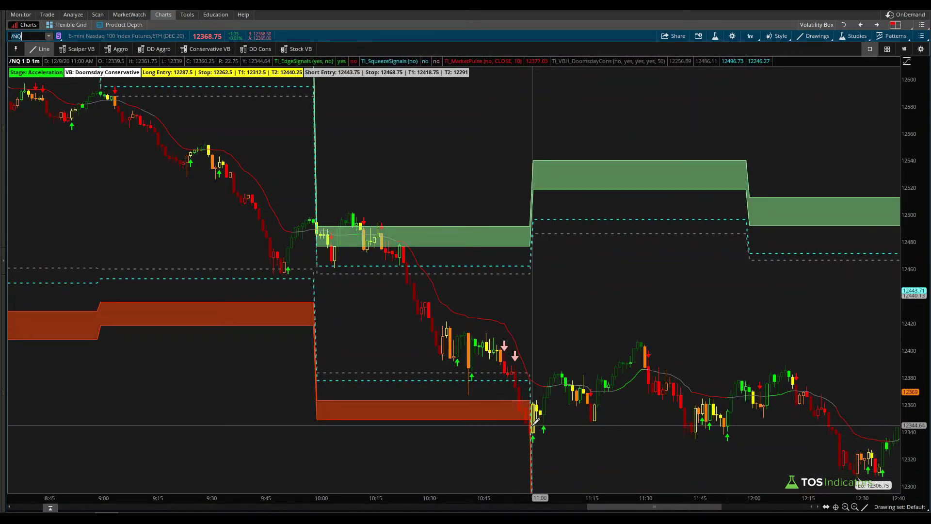